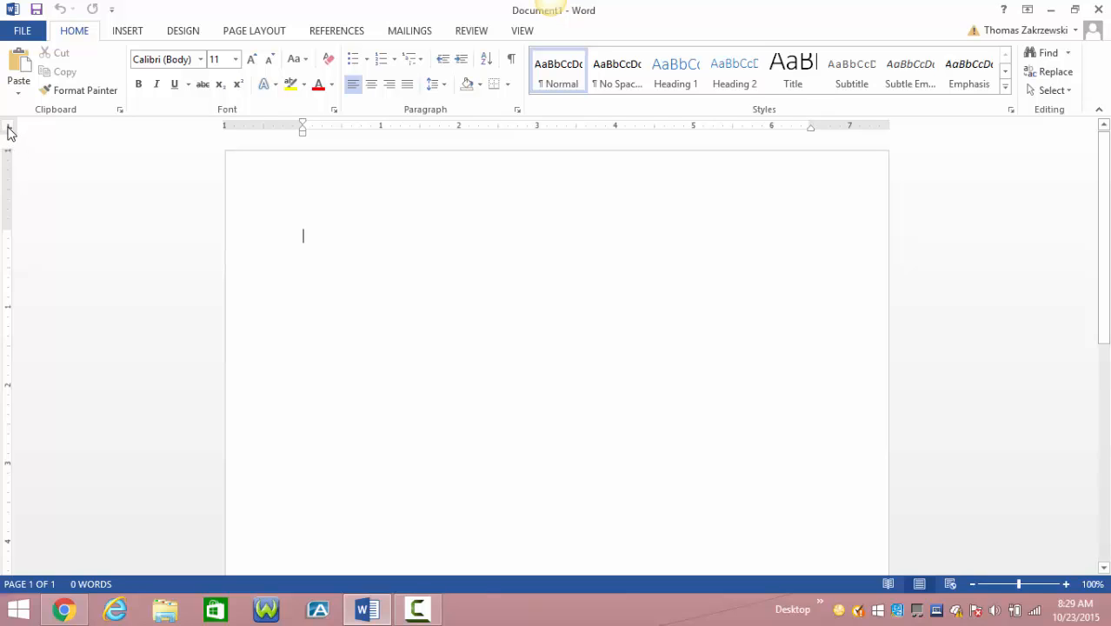
Set a center tab stop at 1" and a left tab stop at about 2.5" on the ruler
left_click(8, 130)
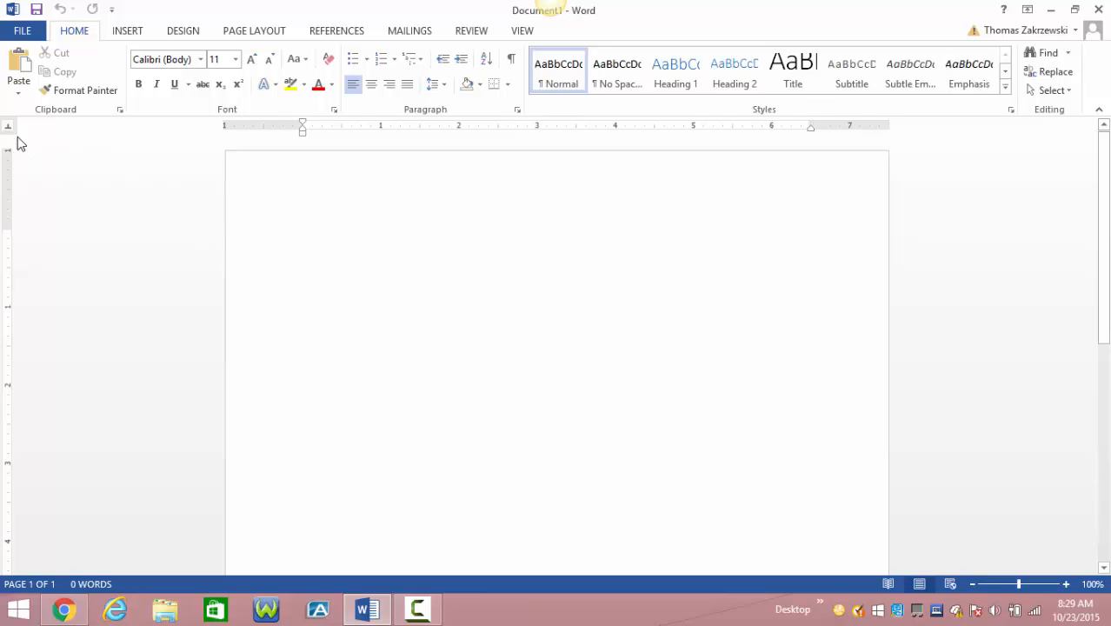
left_click(381, 127)
left_click(7, 128)
left_click(7, 128)
left_click(7, 129)
left_click(500, 130)
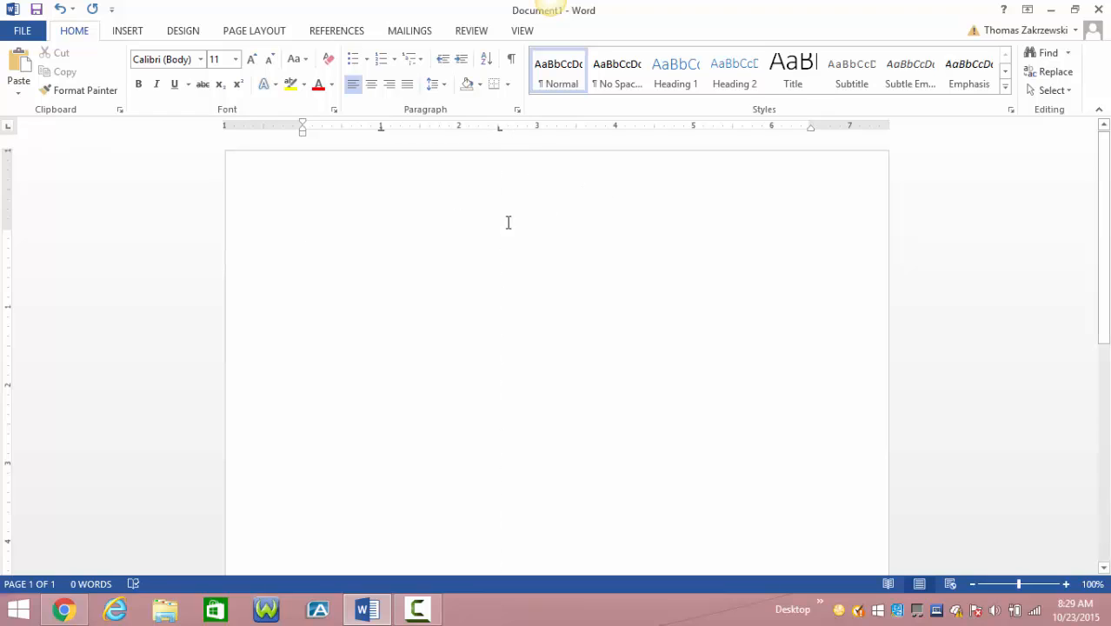
Add a right tab stop at about 6.25" and a decimal tab stop at about 4.25" on the ruler
left_click(8, 129)
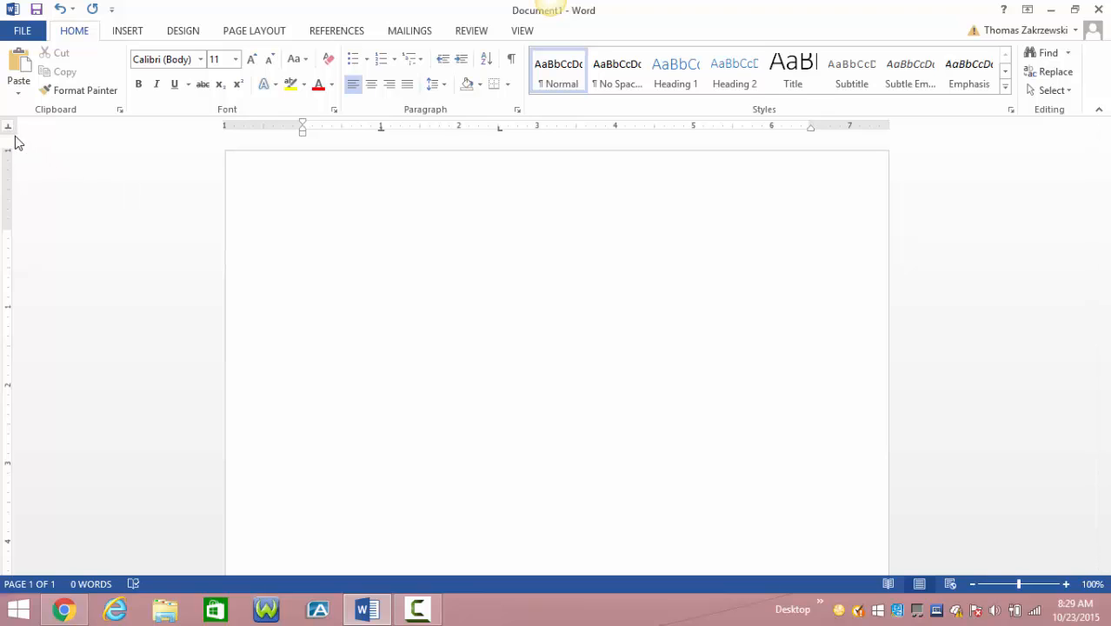
left_click(8, 129)
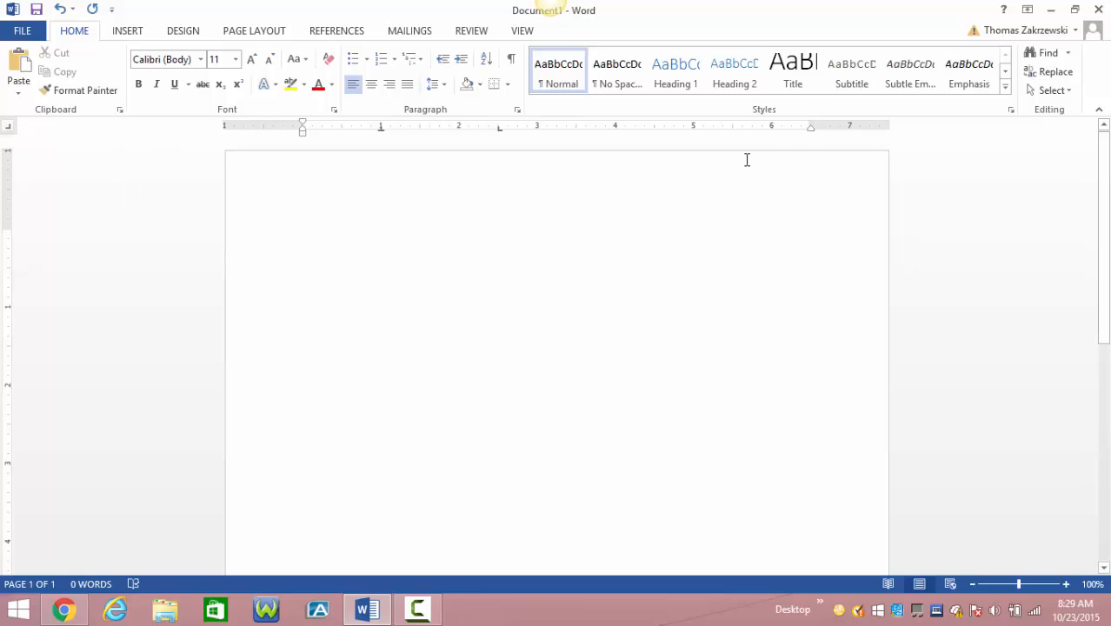
left_click(791, 128)
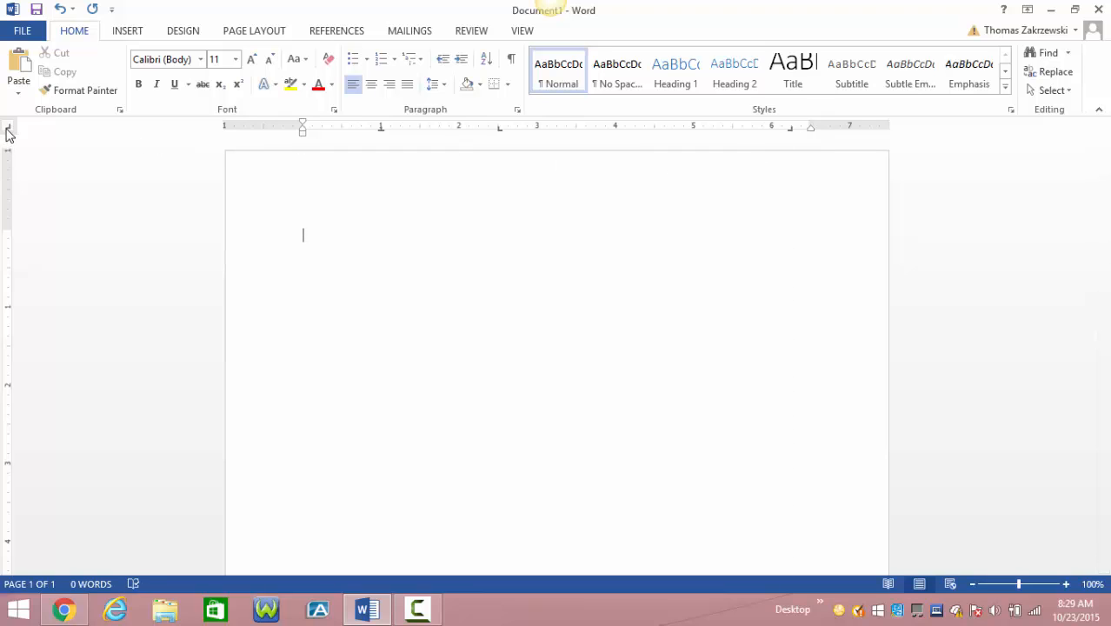
left_click(636, 127)
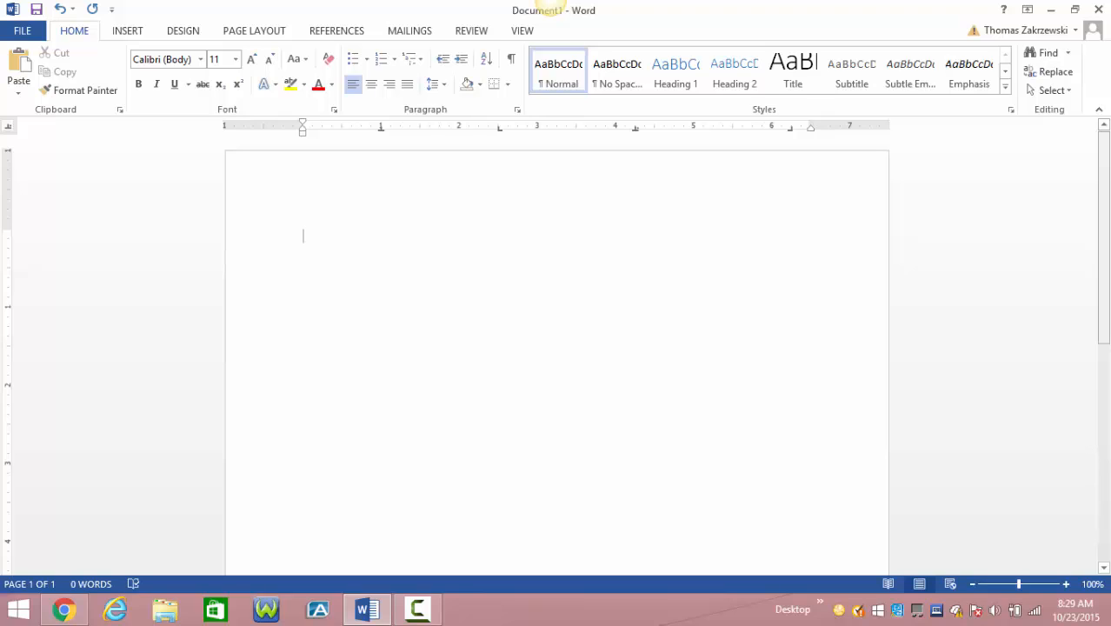
Enter the heading line City, State, Price and Events, aligning each word to its own tab stop
key("Tab")
type("City")
type("State")
key("Tab")
type("Price")
type("Event")
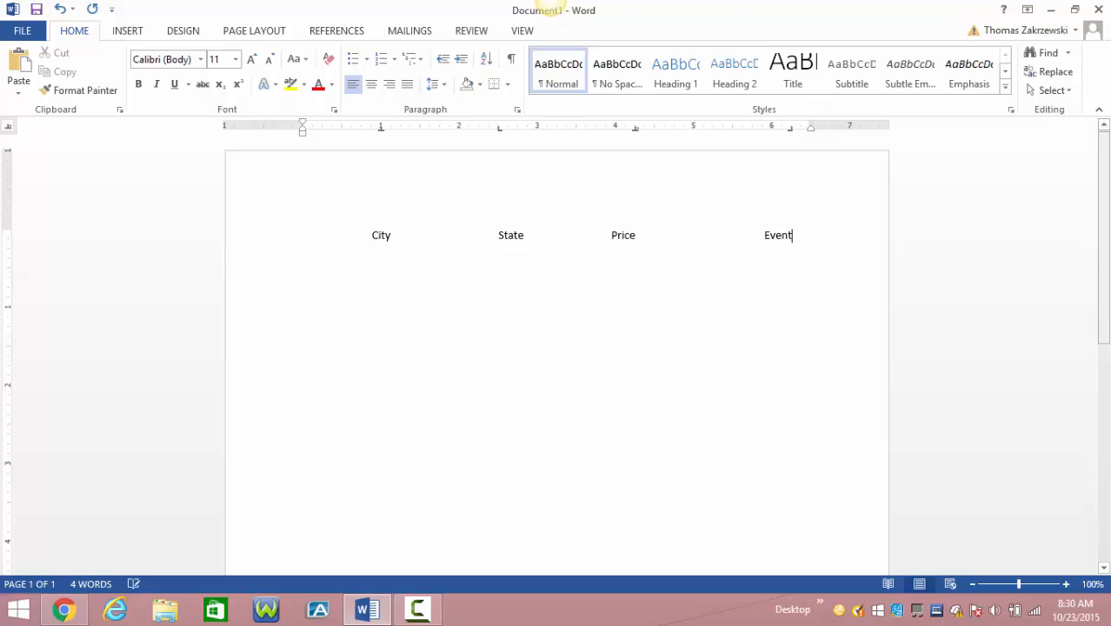
type("s")
Enter the first data row at the tab stops: Ouray, CO, 400.00, Ice Climbing
type("Ouray\t")
type("CO")
key("Tab")
type("400.")
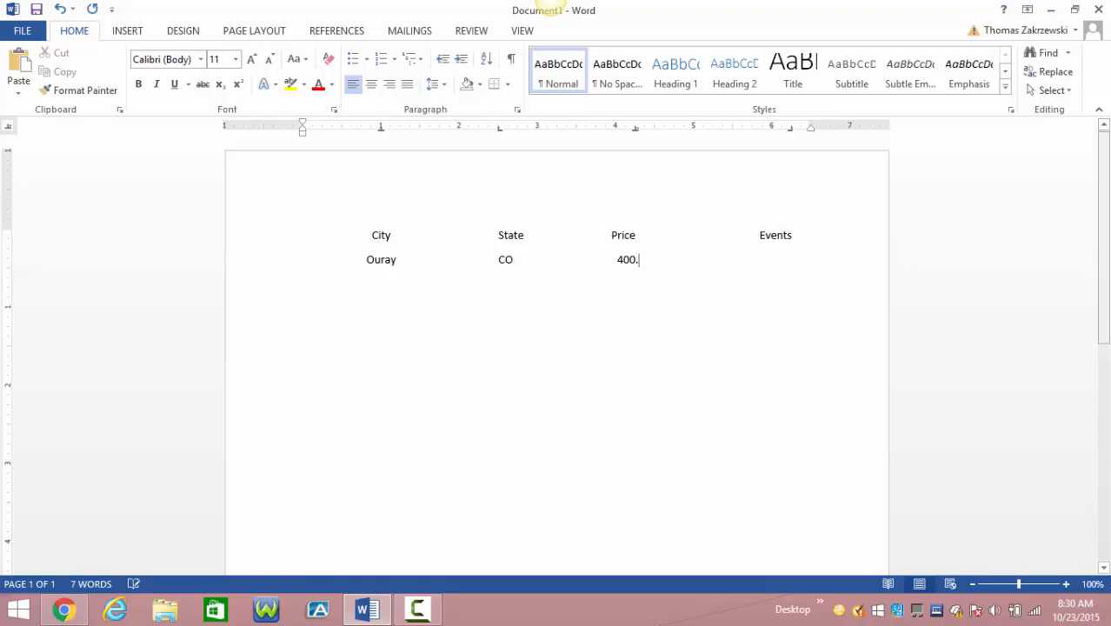
type("00")
type("Ice Climbing")
Add a second data row at the tab stops: Bend, OR, 560.00, Todd Lake
key("Return")
type("Bend")
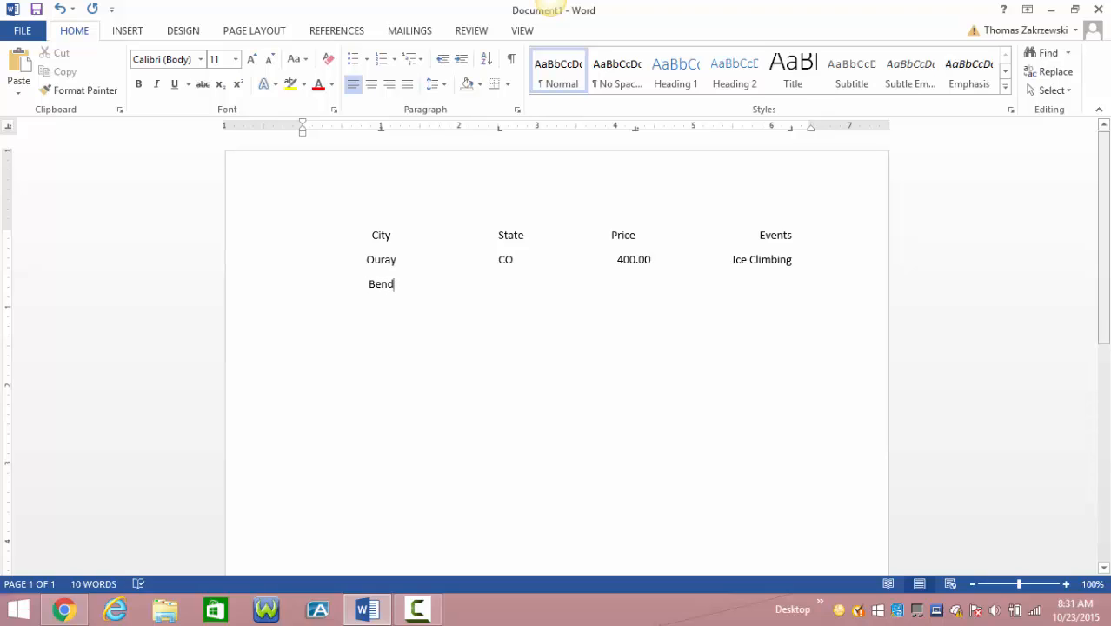
key("Tab")
type("OR")
key("Tab")
type("560.00")
key("Tab")
type("Y")
type("Todd")
type(" Lake")
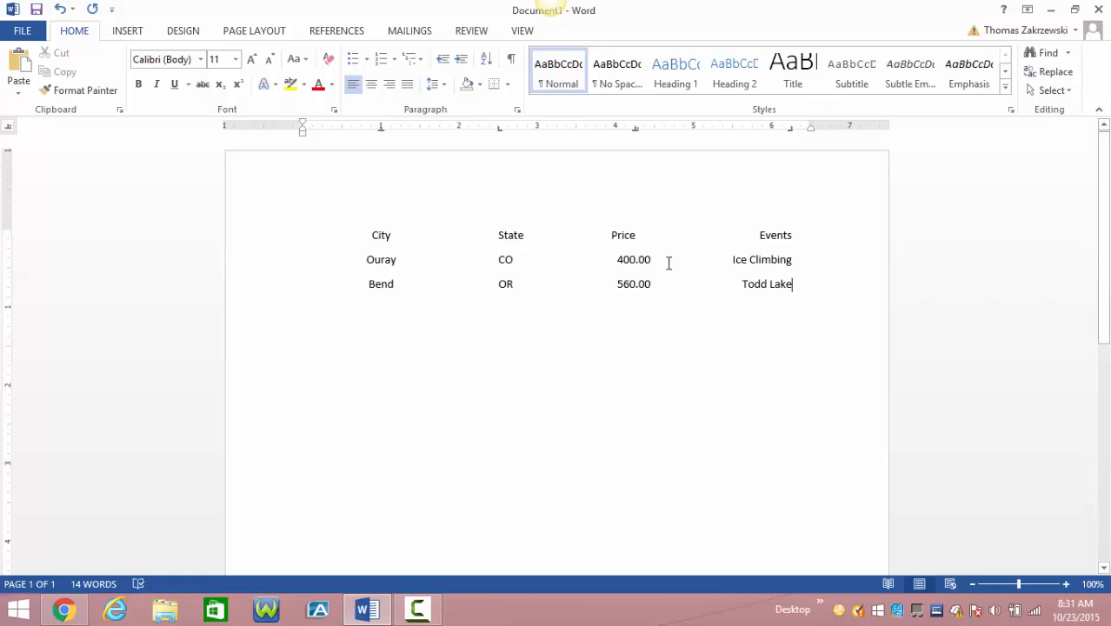
Move the heading line's decimal tab stop to about 4.4" so Price sits centered over the amounts
left_click(614, 236)
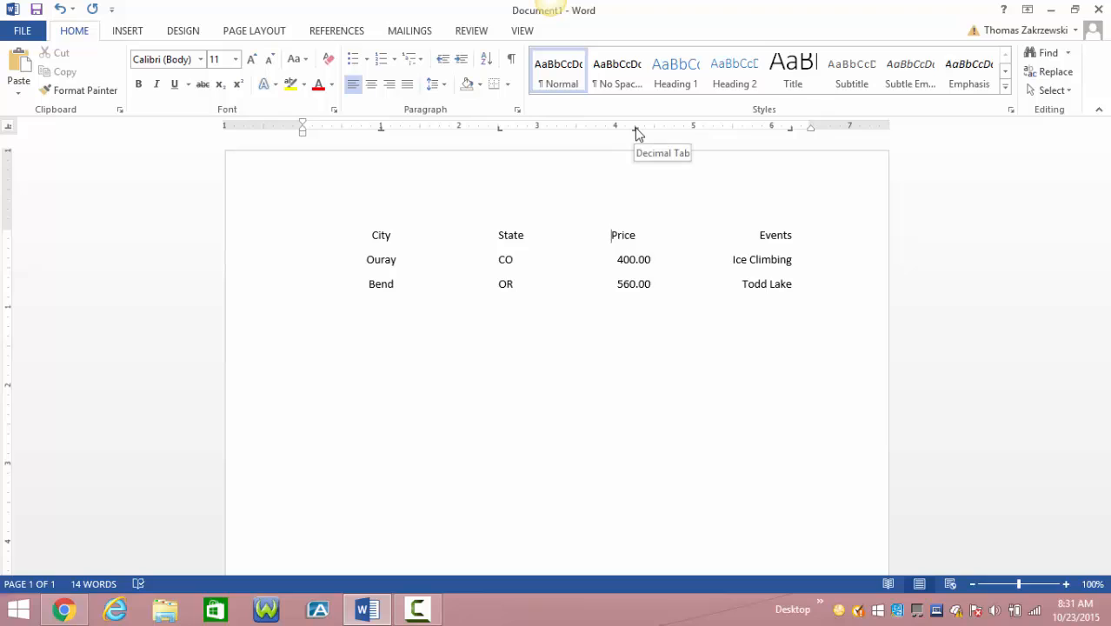
left_click_drag(636, 132, 646, 132)
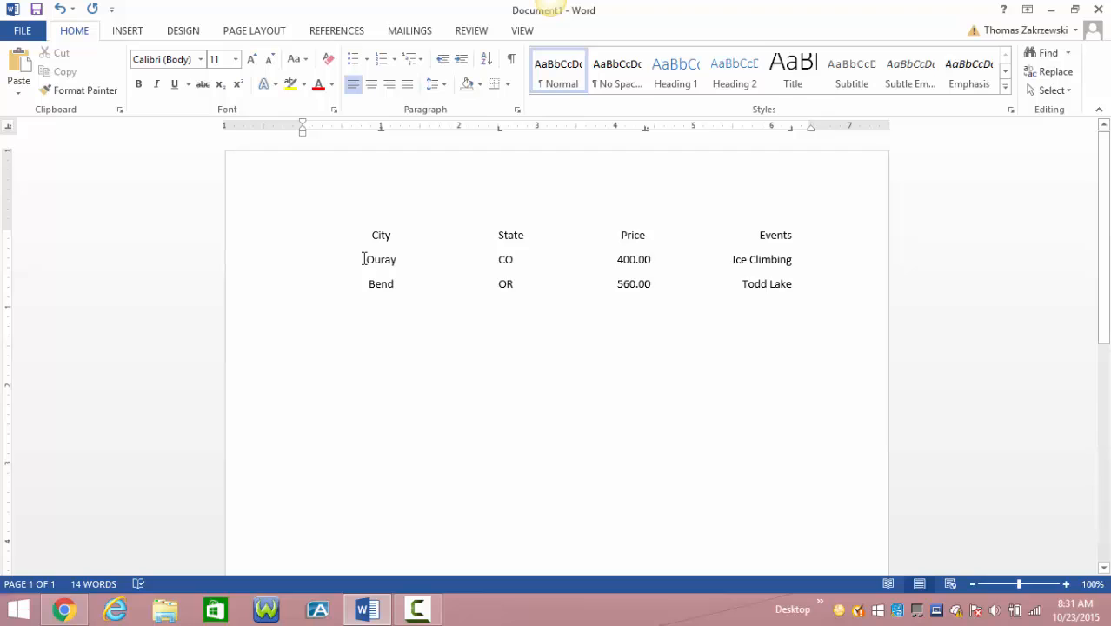
Apply dotted leader style 2 to the 2.5" tab stop of the Ouray and Bend rows
left_click_drag(363, 259, 798, 285)
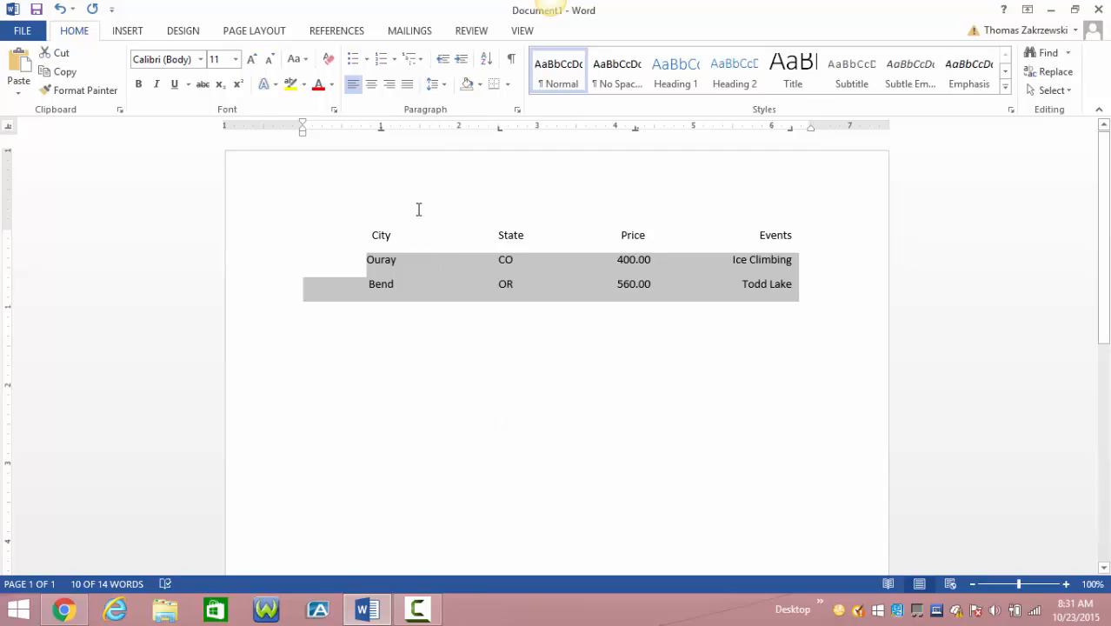
left_click(519, 110)
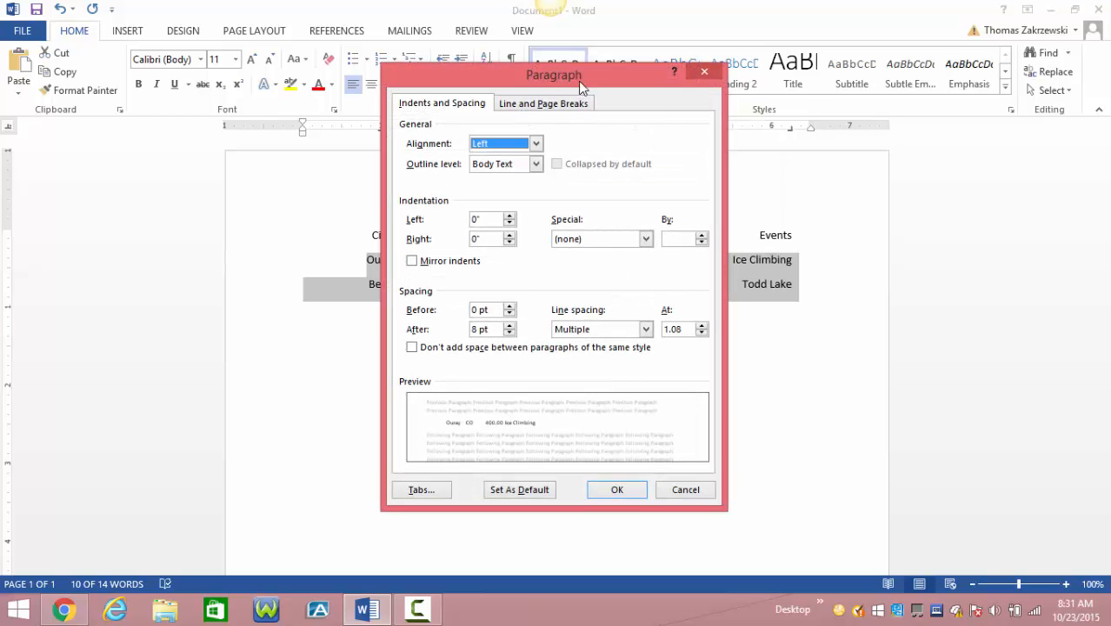
left_click_drag(578, 81, 846, 80)
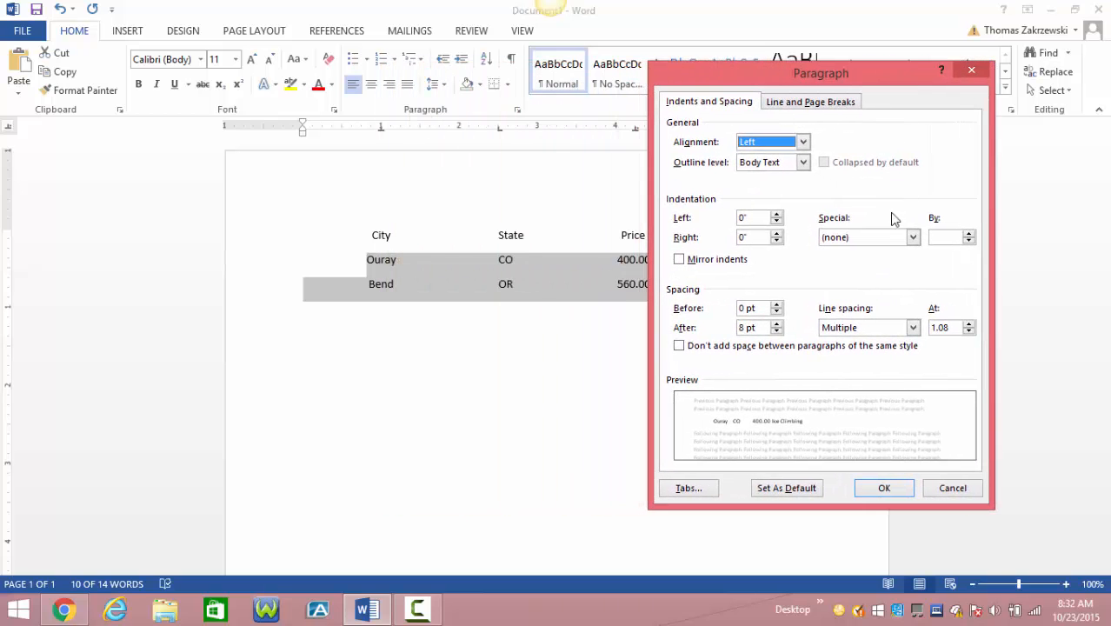
left_click(690, 488)
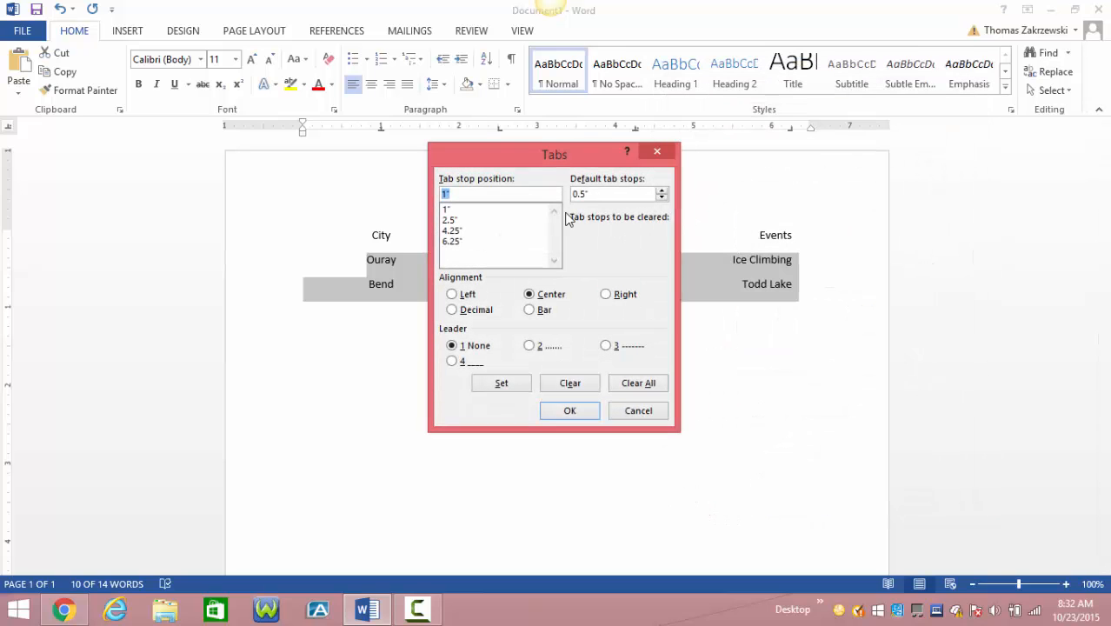
left_click_drag(490, 151, 712, 143)
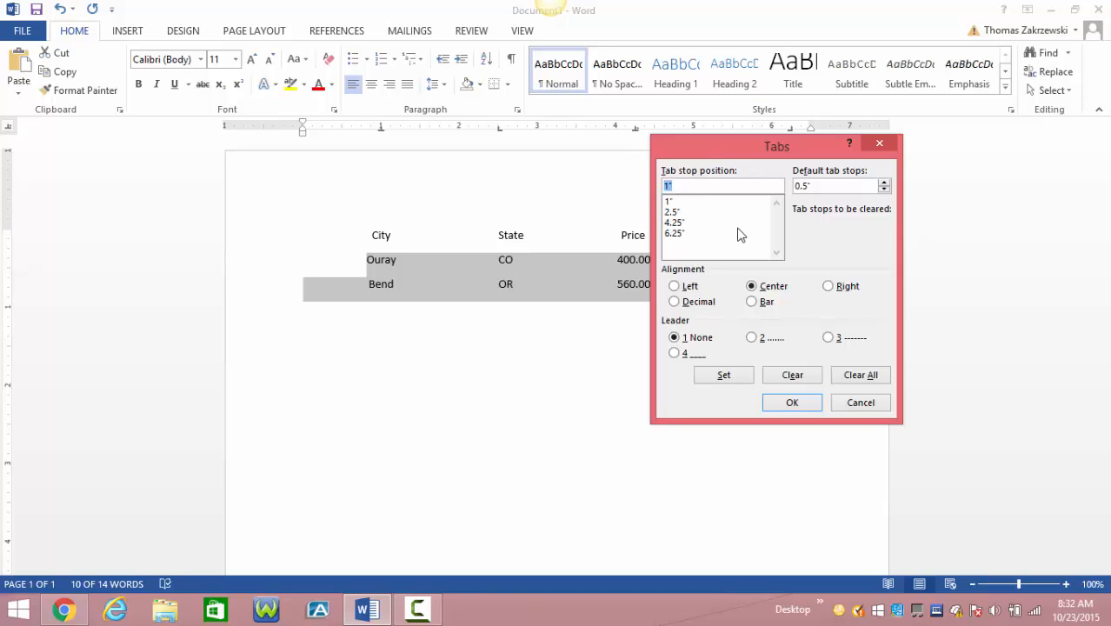
left_click(678, 215)
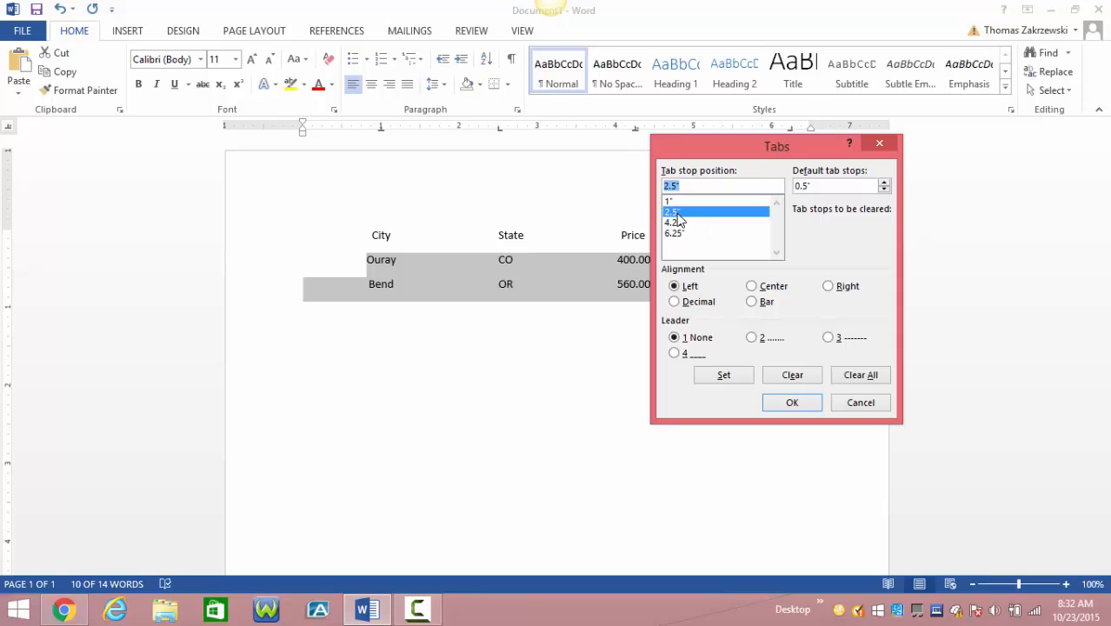
left_click(753, 340)
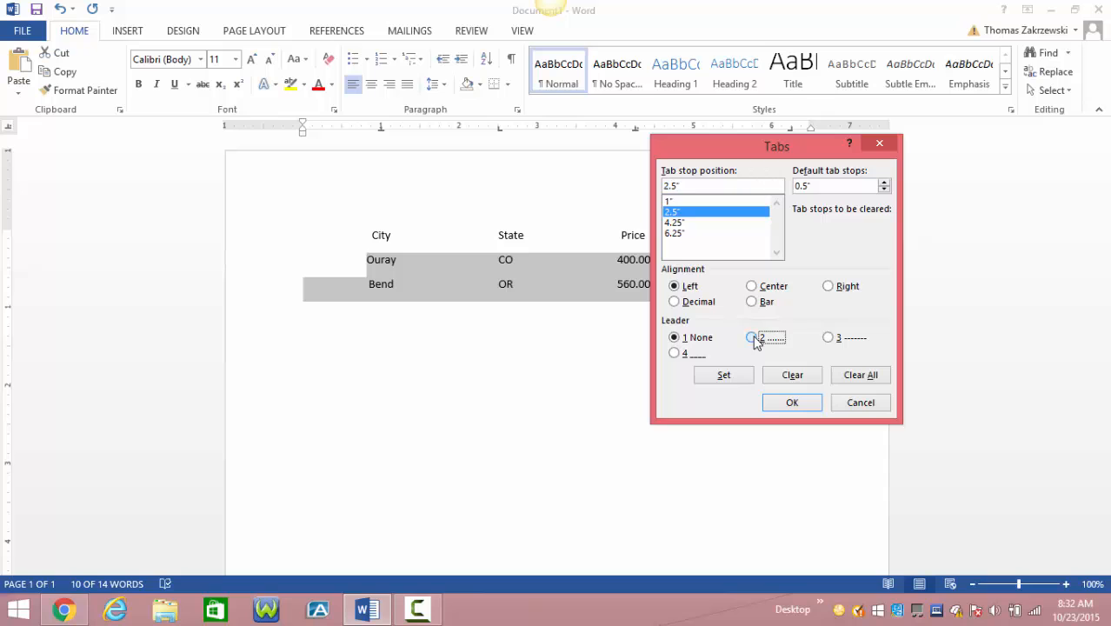
left_click(724, 376)
left_click(788, 403)
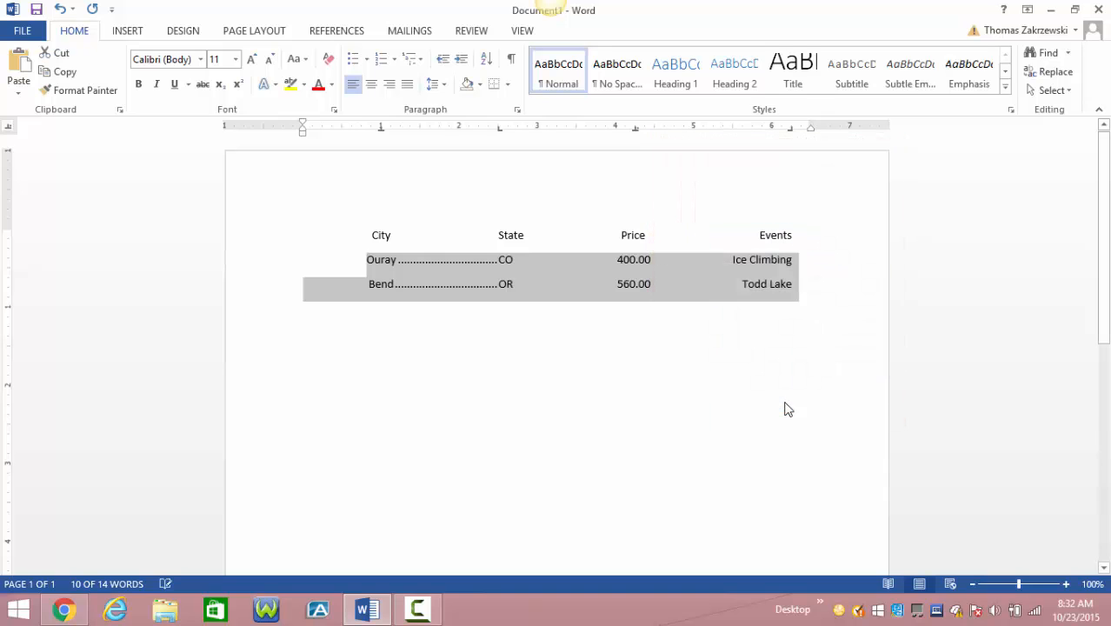
left_click(536, 351)
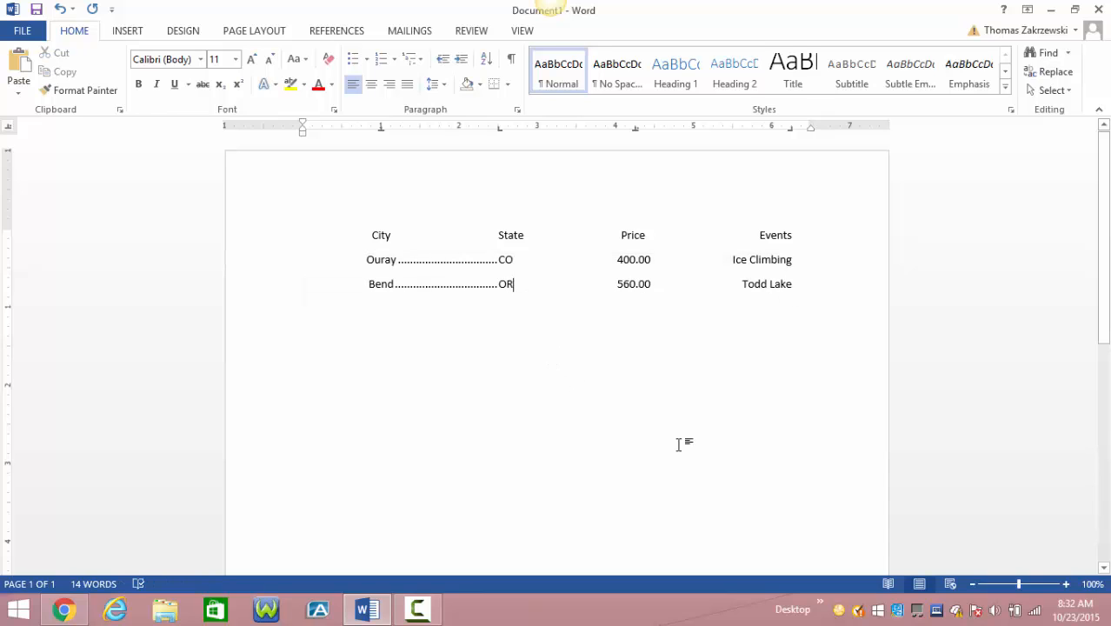